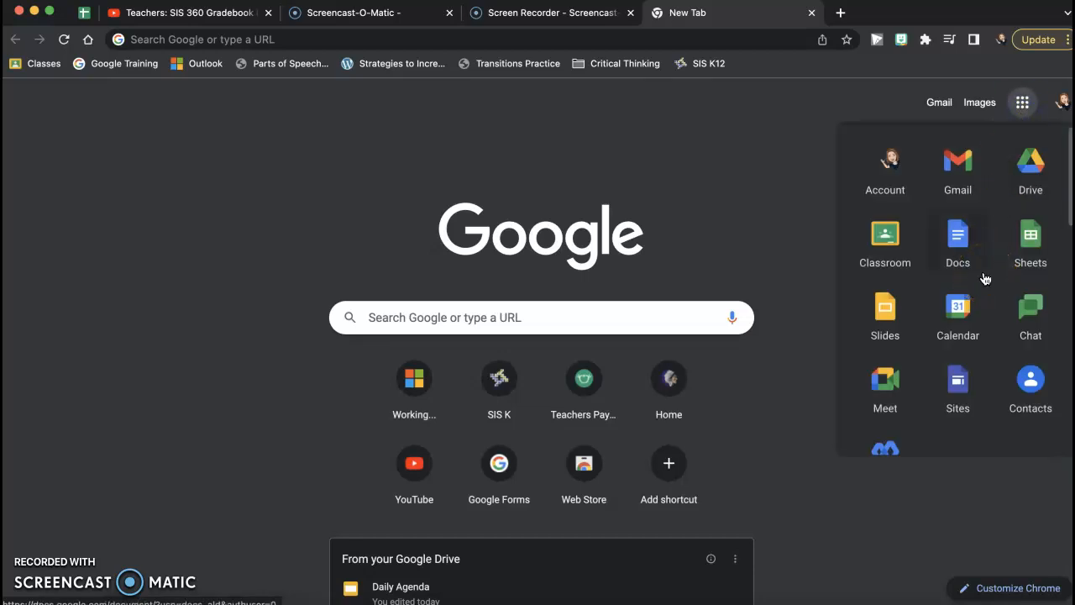
Step: Open Google Forms from the Google apps list and start a blank form
scroll(985, 278, down, 5)
scroll(985, 278, down, 5)
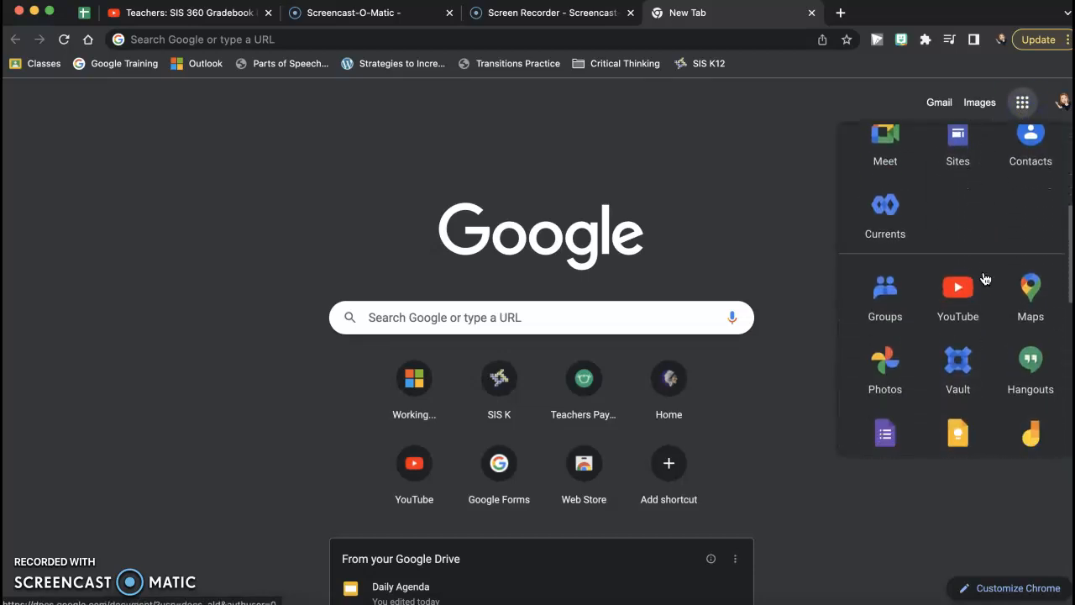
click(935, 299)
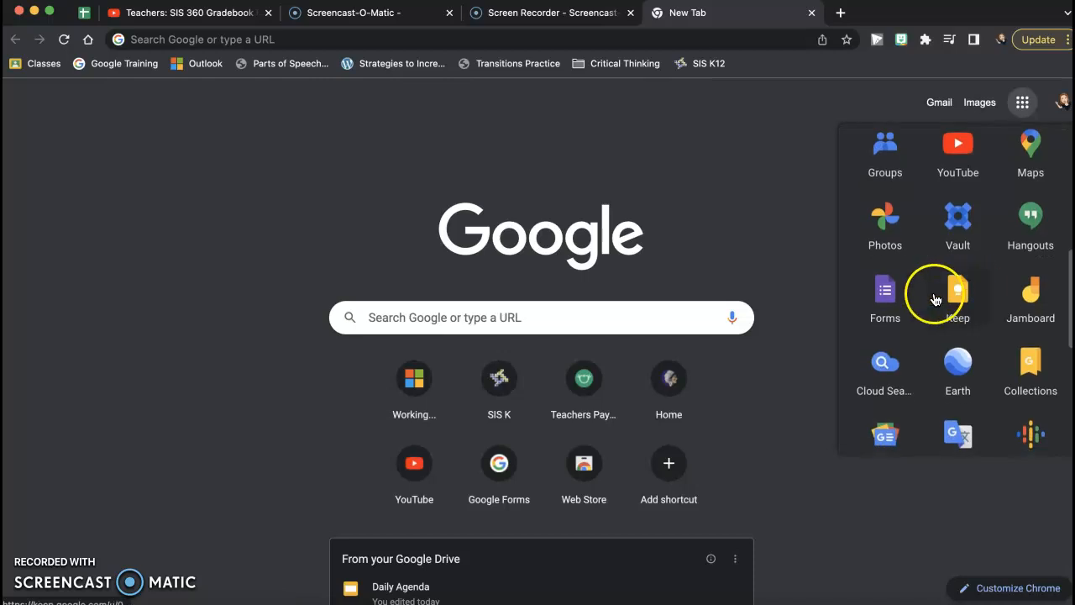
click(877, 296)
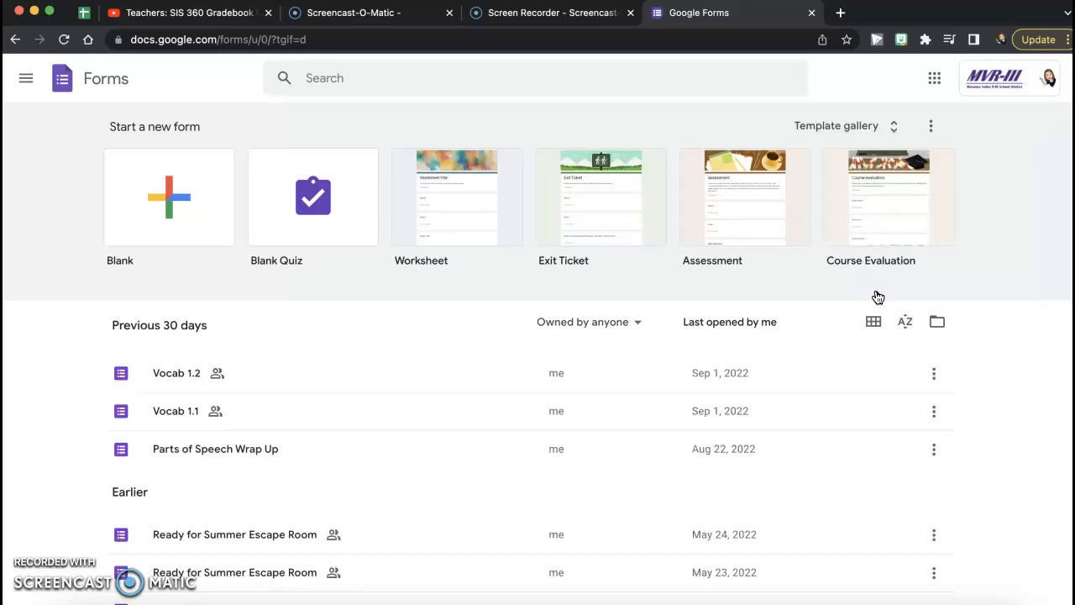
click(212, 211)
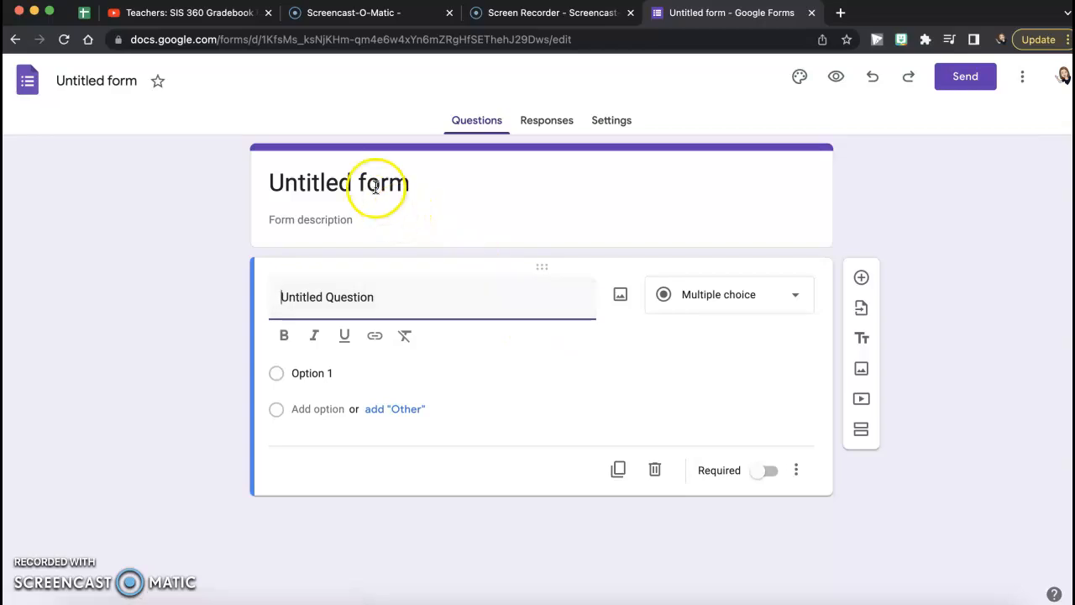
Step: Title the form "Zero Gravity Backpack" and give the form file the same name
click(379, 185)
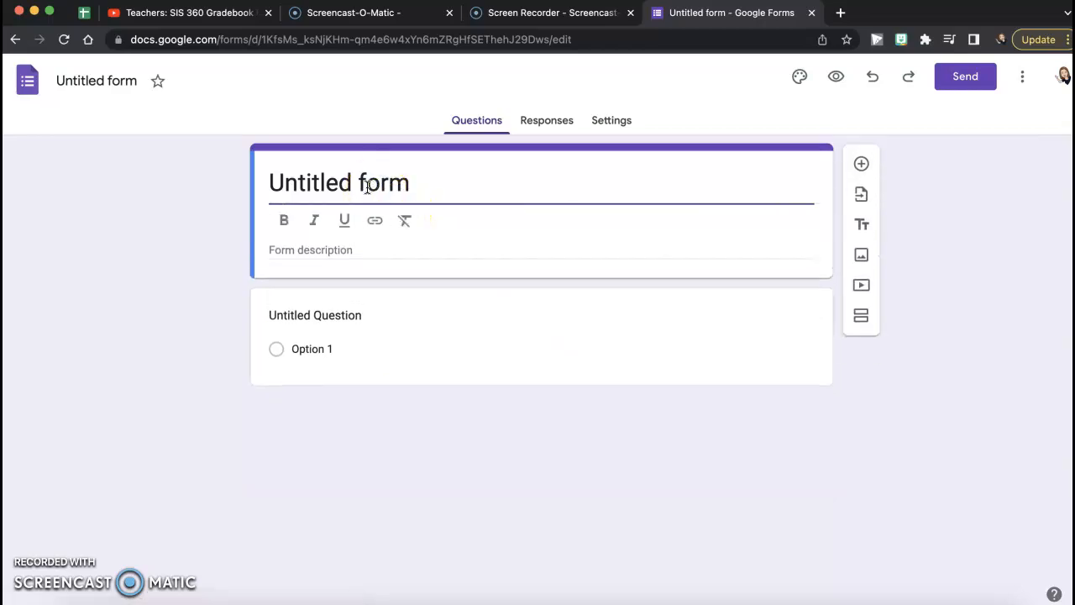
click(360, 185)
triple_click(359, 185)
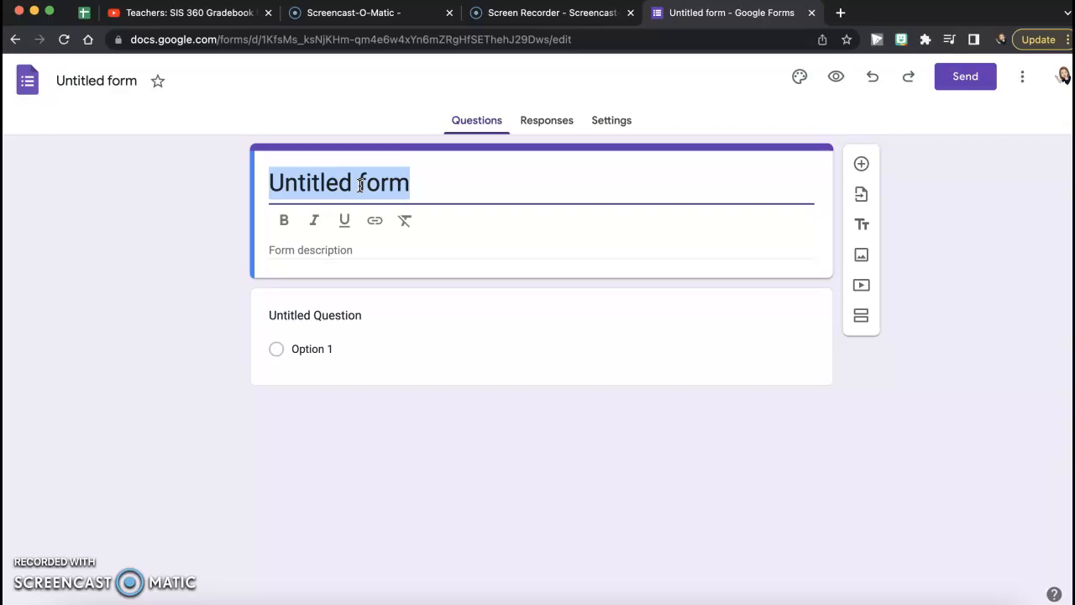
text(Zero Gra)
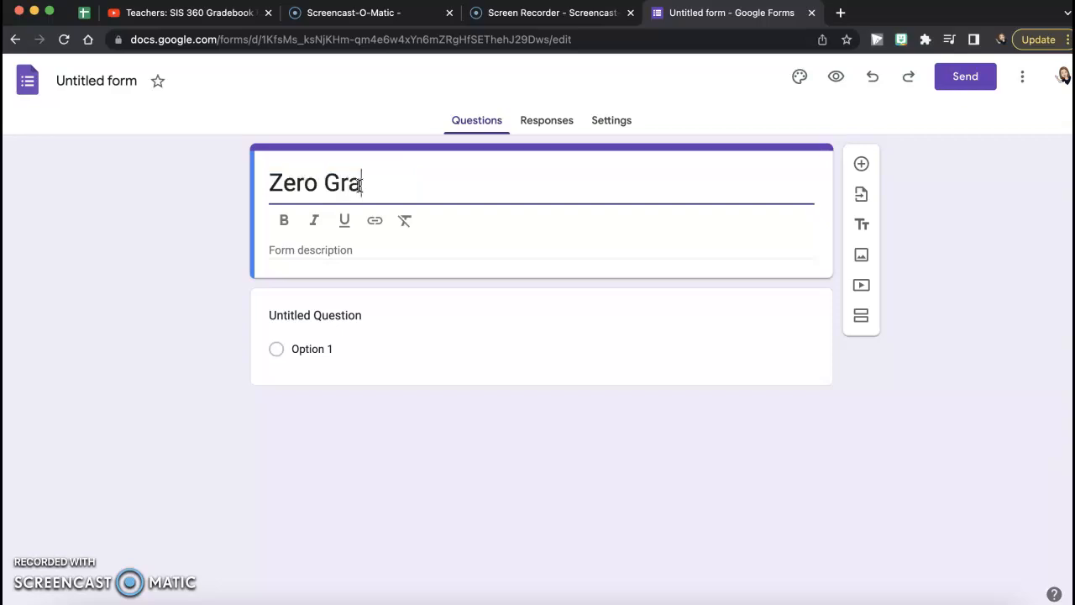
text(vity Backp)
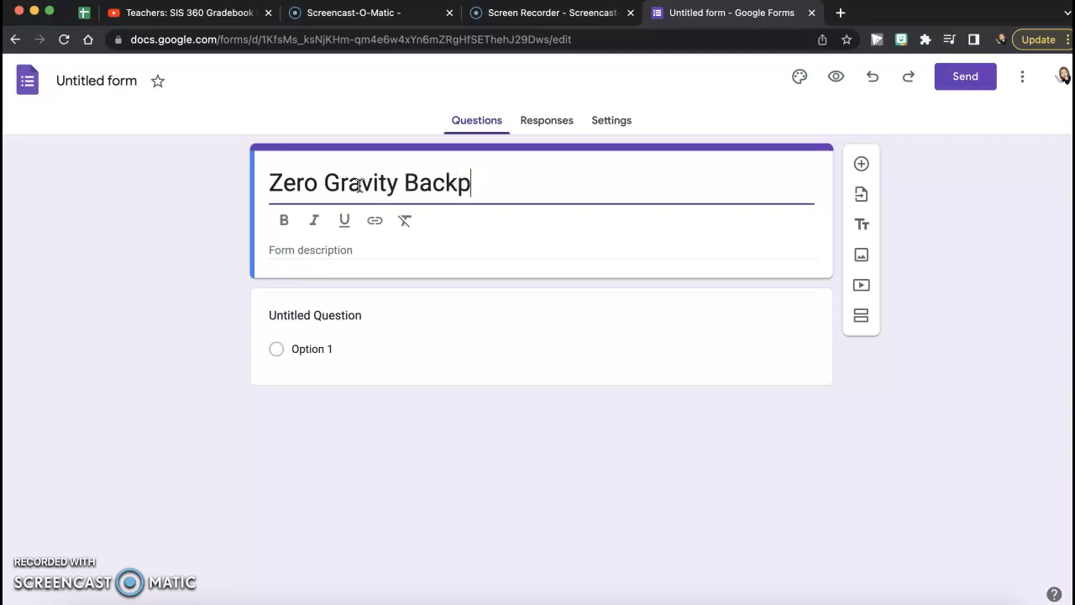
text(ack)
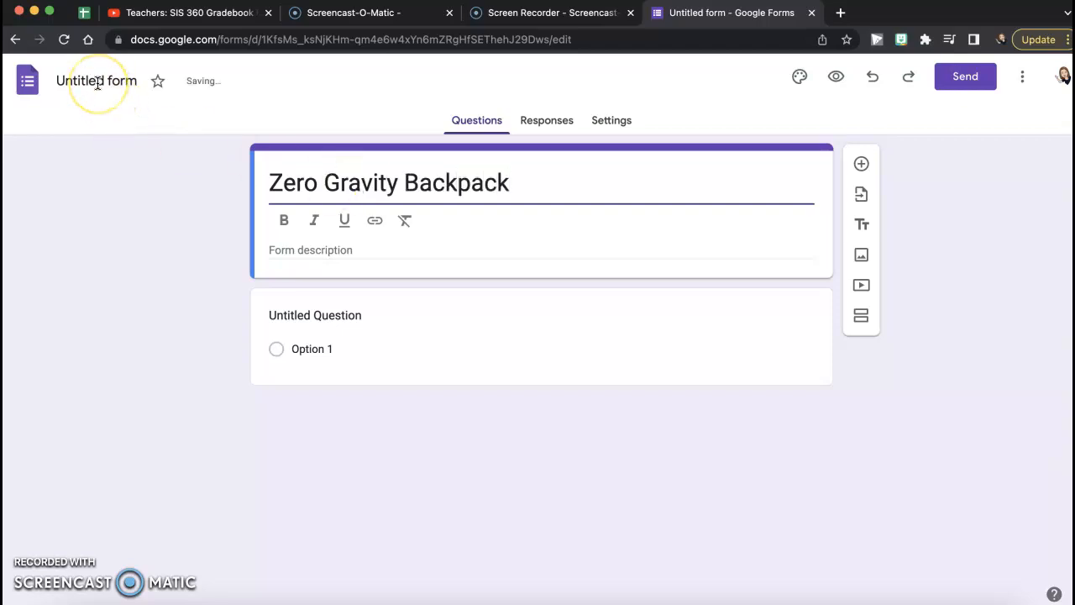
click(98, 83)
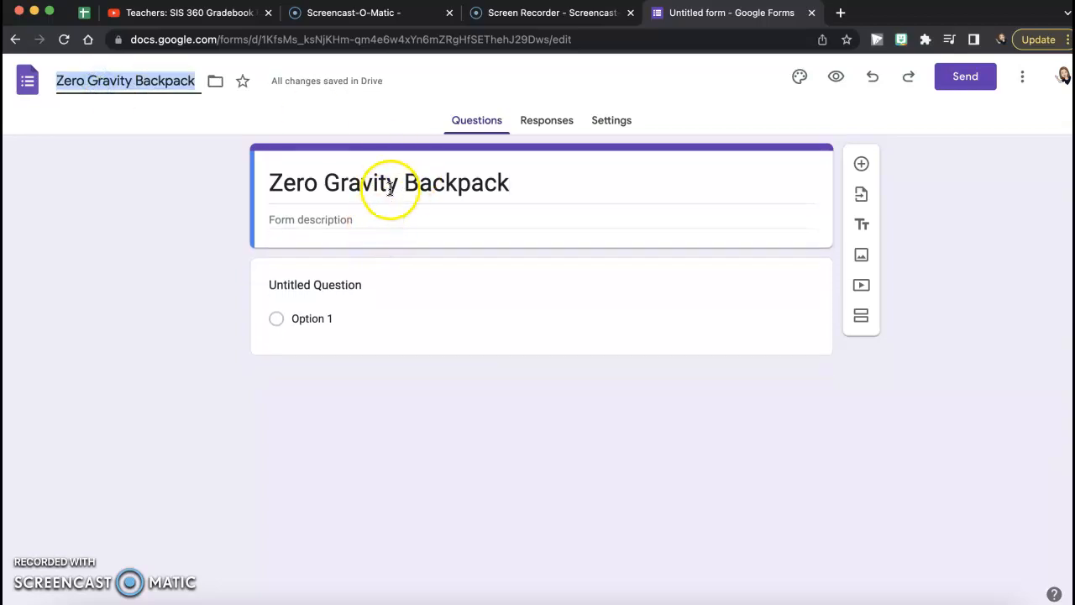
Step: Enter the form description "The Zero Gravity Backpack makes carrying around your school supplies easy and light as air."
click(378, 220)
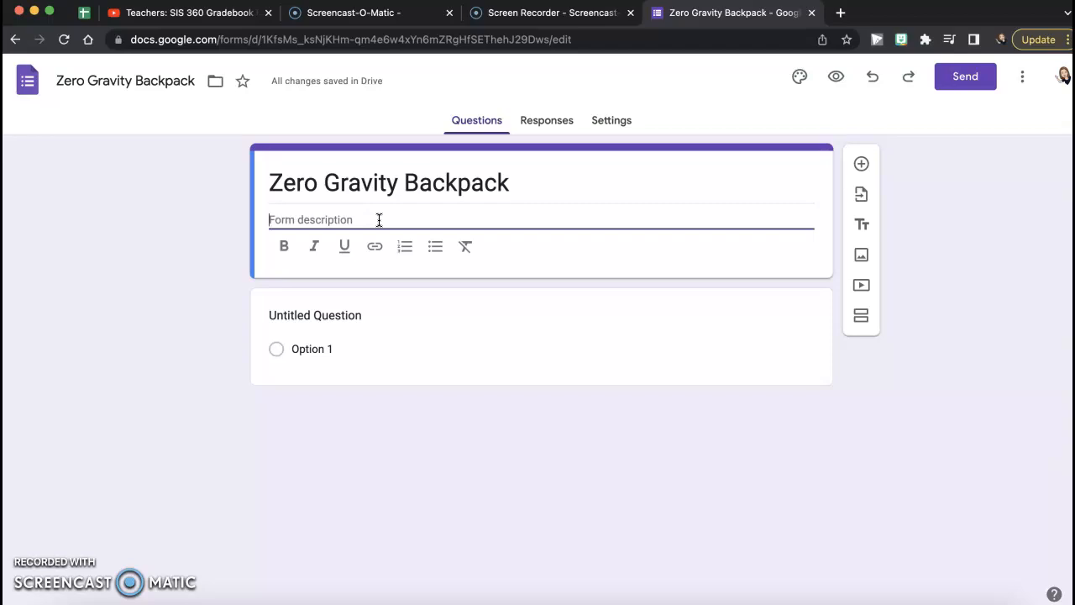
text(The )
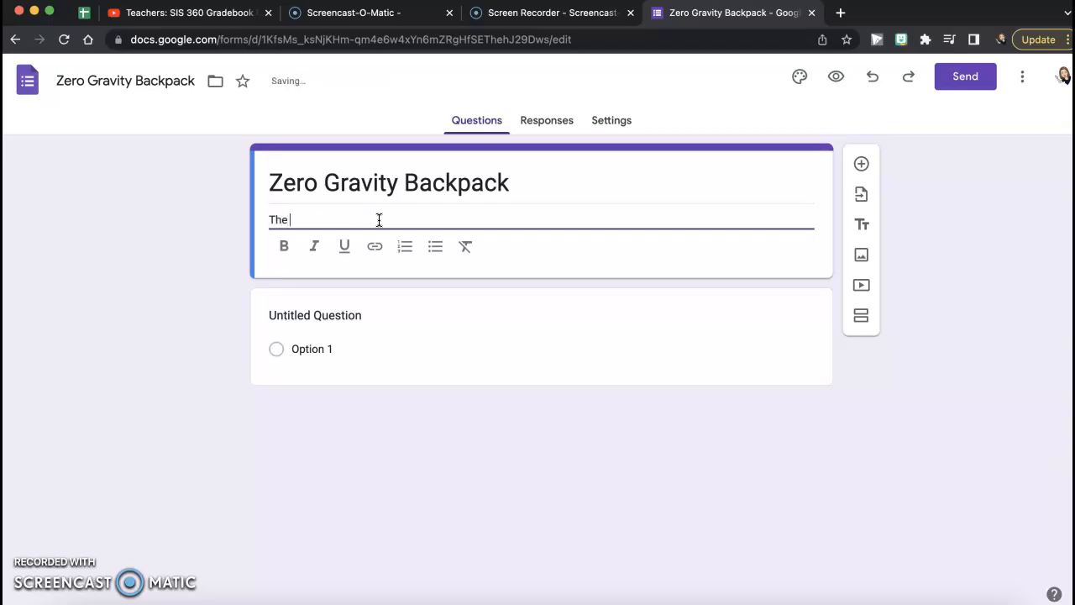
text(Zero Gravity Back)
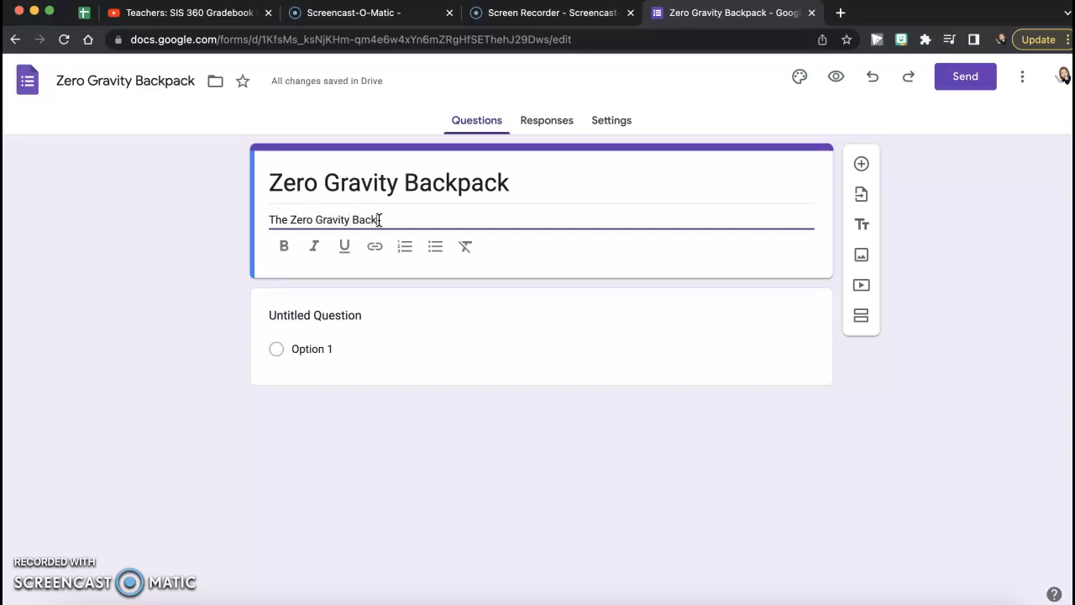
text(pack makes your back)
key(BackSpace)
key(BackSpace)
key(BackSpace)
key(BackSpace)
key(BackSpace)
key(BackSpace)
key(BackSpace)
key(BackSpace)
key(BackSpace)
text(carrying arou)
key(BackSpace)
text(round your school supplies)
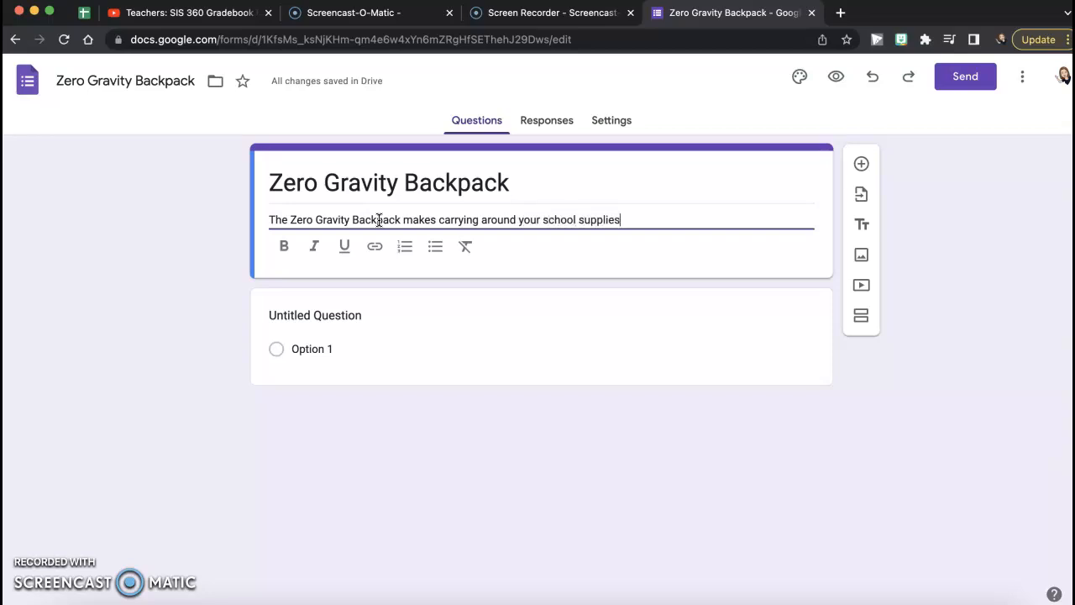
text( easy)
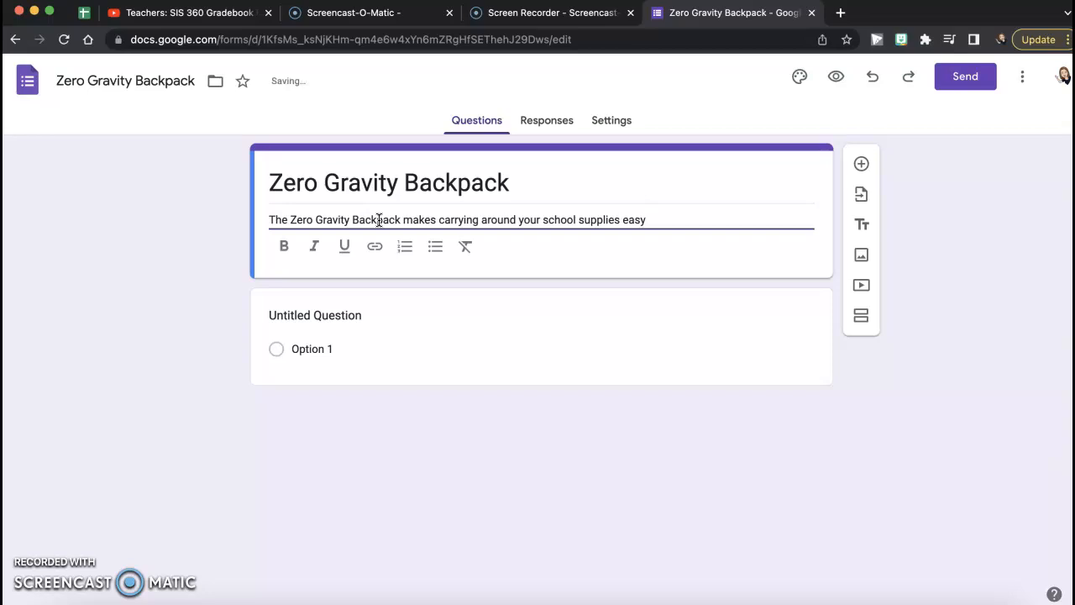
text( and ligth)
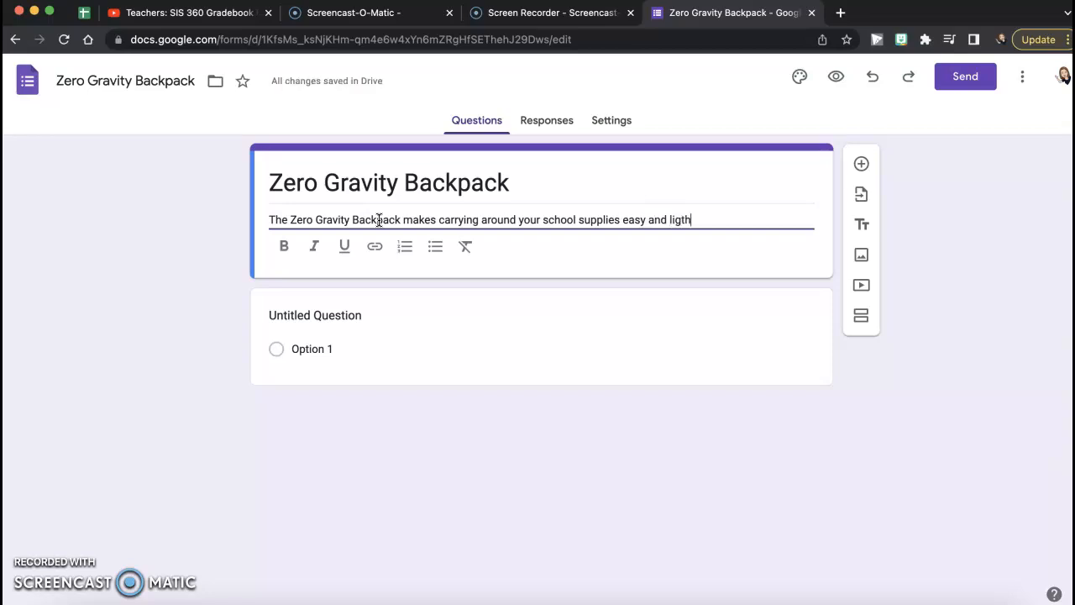
key(BackSpace)
key(BackSpace)
text(ht. Wi)
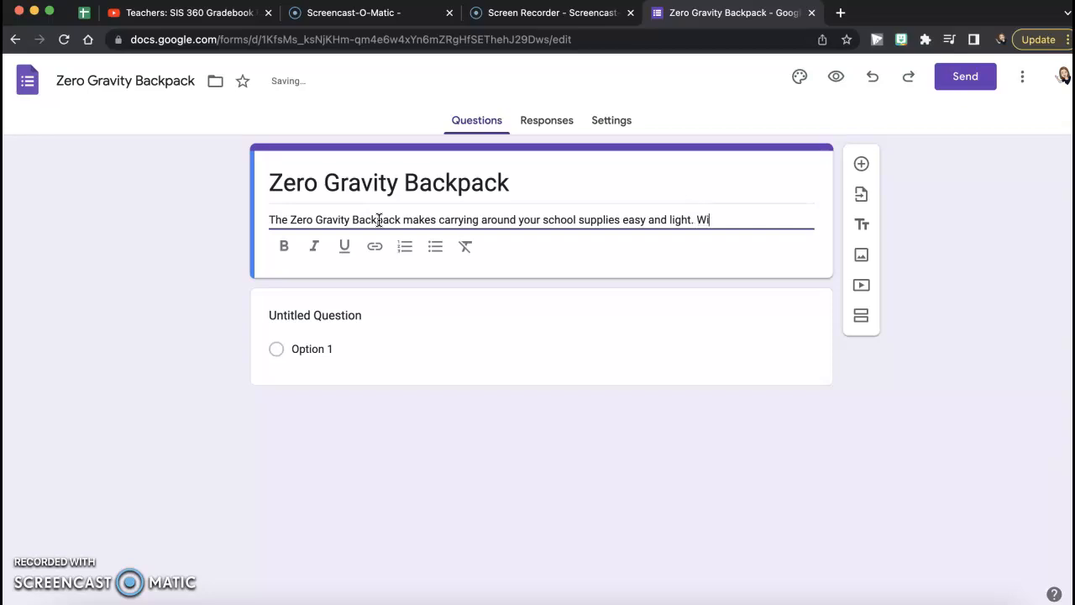
key(BackSpace)
text(as air.)
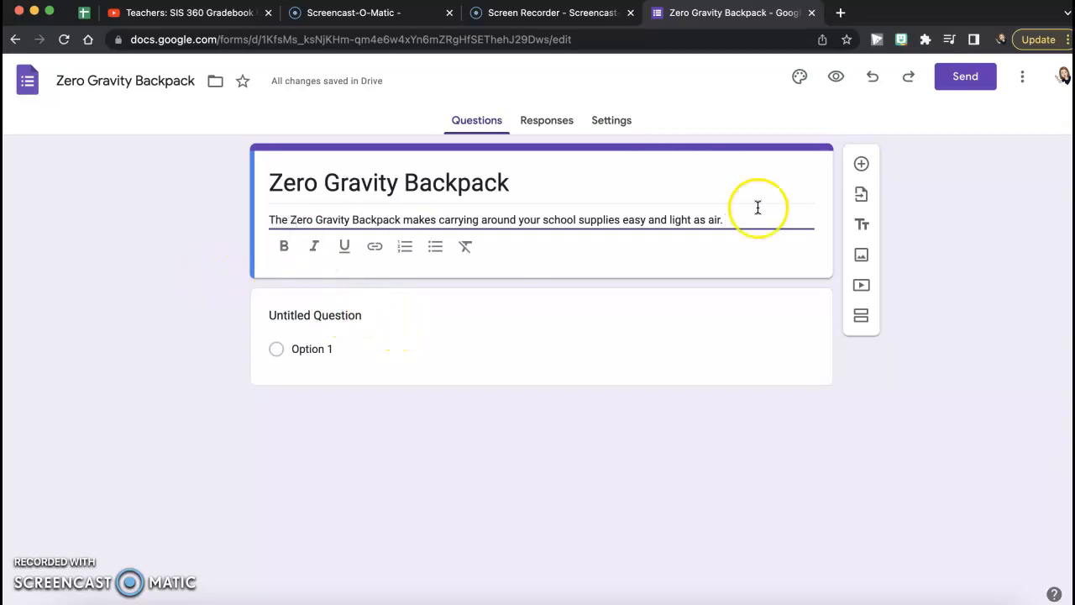
Step: In the form's response settings, turn on the limit of 1 response per person
click(611, 122)
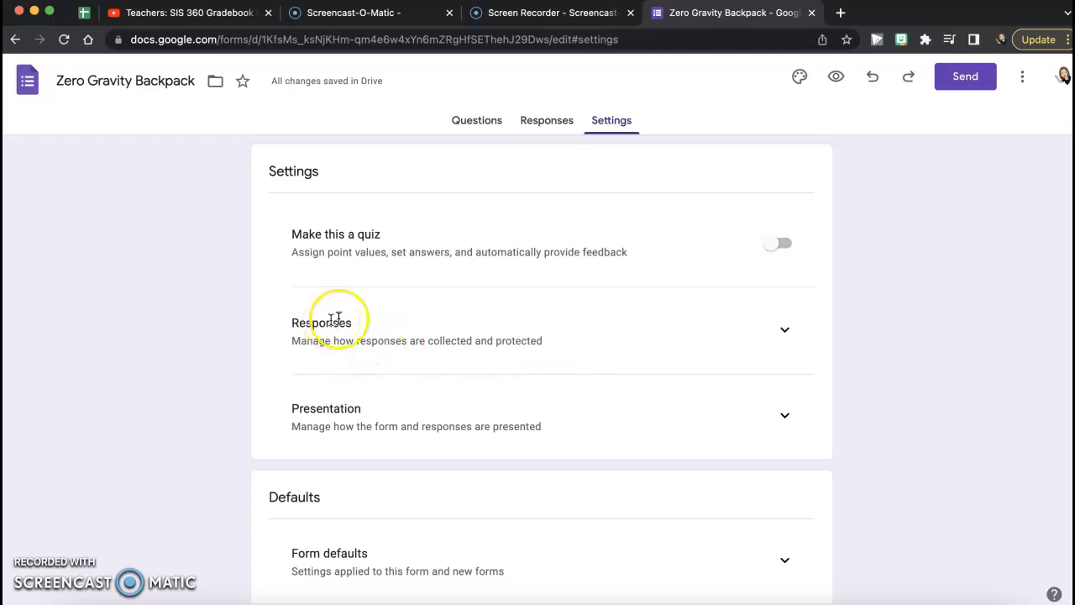
click(784, 330)
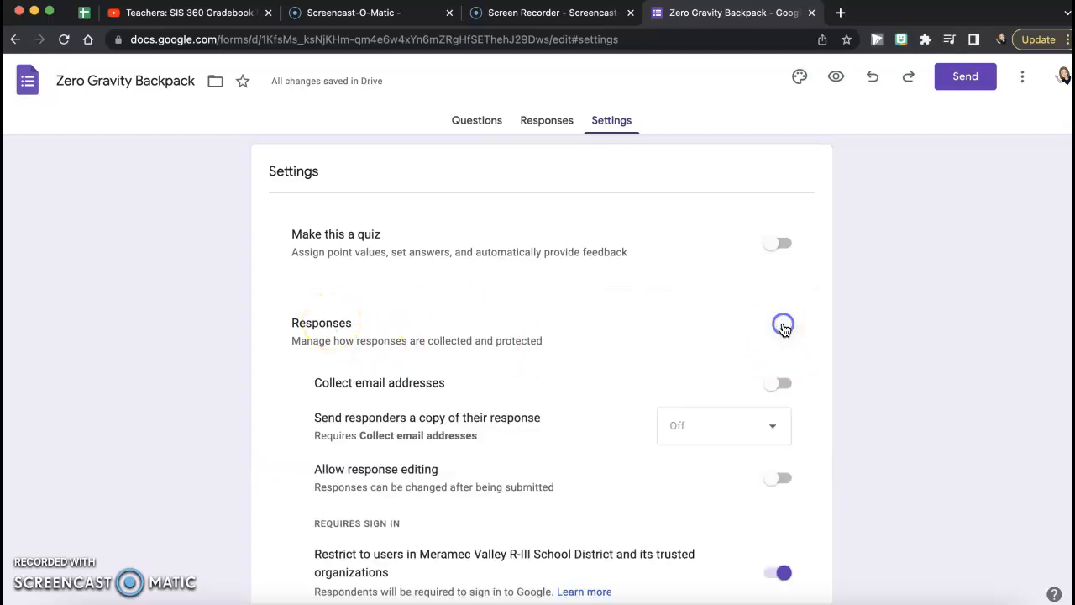
scroll(685, 428, down, 3)
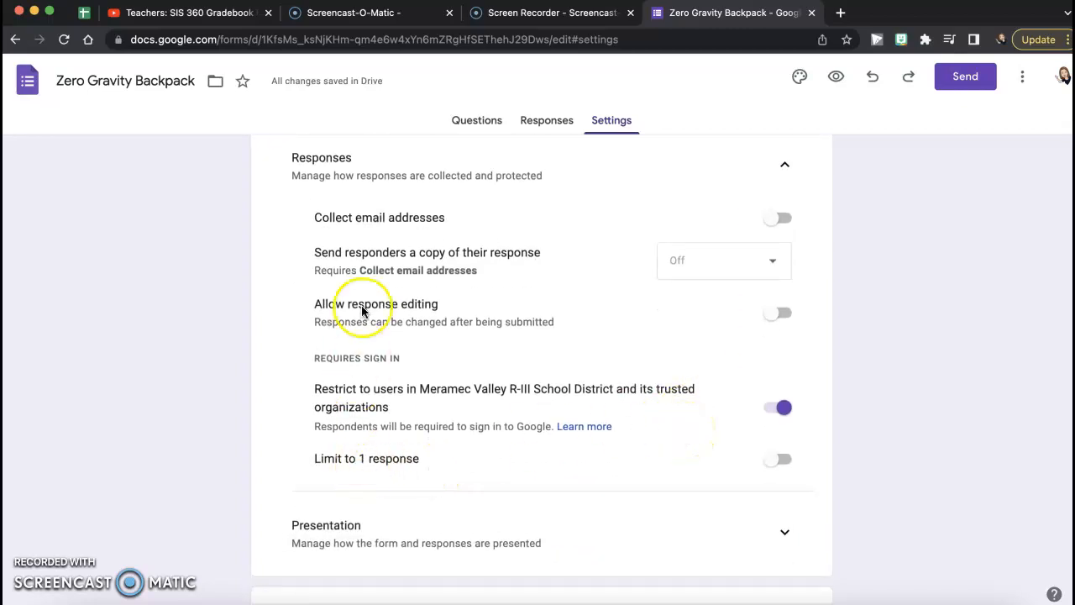
scroll(363, 306, up, 3)
scroll(395, 392, down, 3)
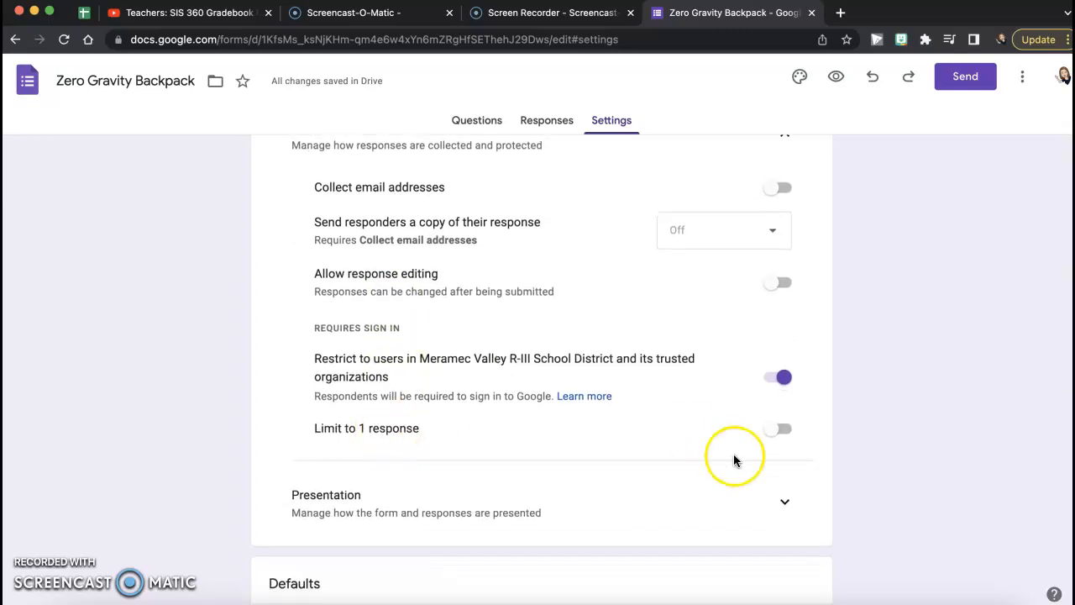
click(771, 432)
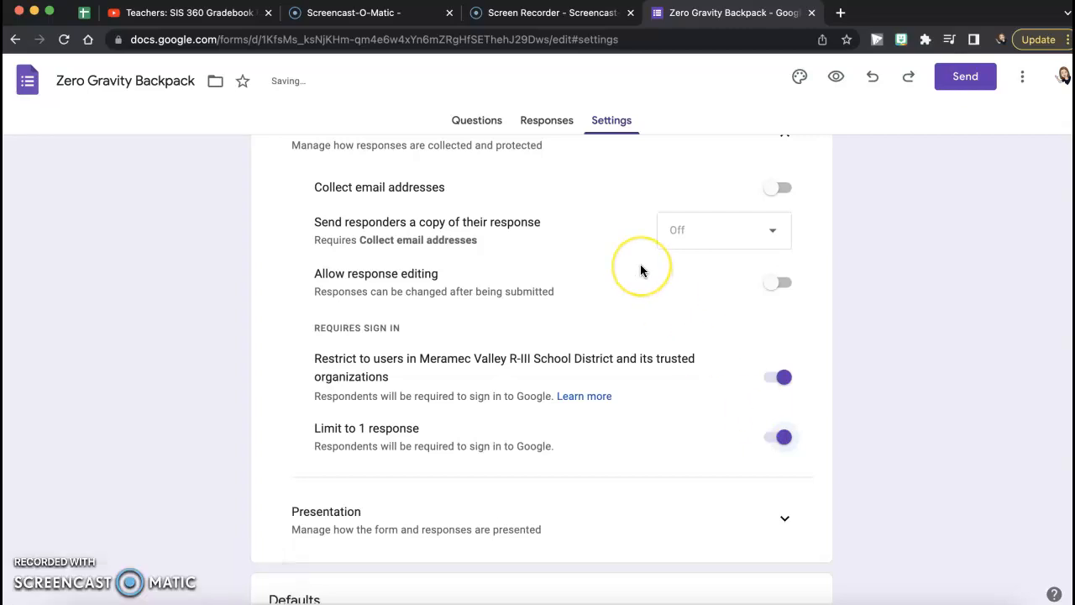
Step: Replace the untitled question's text with "How should the Zero Gravity Backpack be turned on and off?"
scroll(641, 270, up, 5)
click(479, 130)
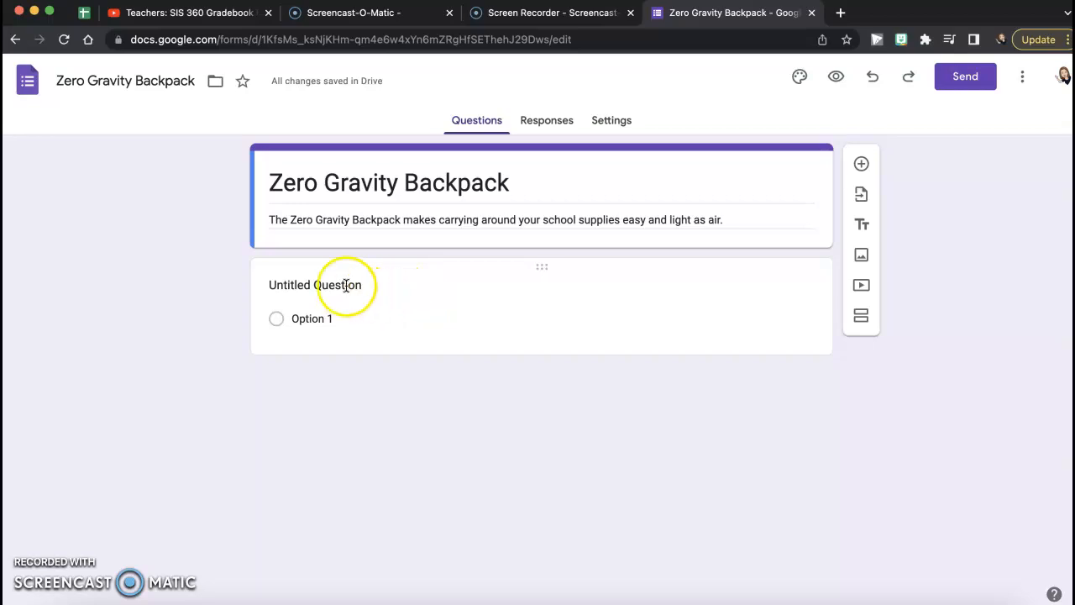
click(346, 285)
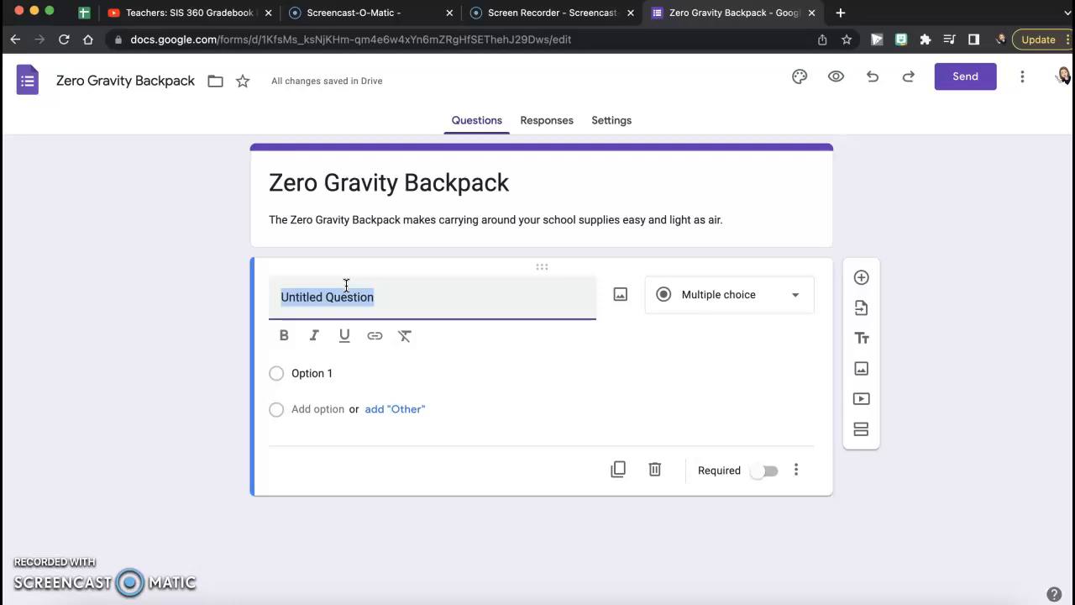
text(How)
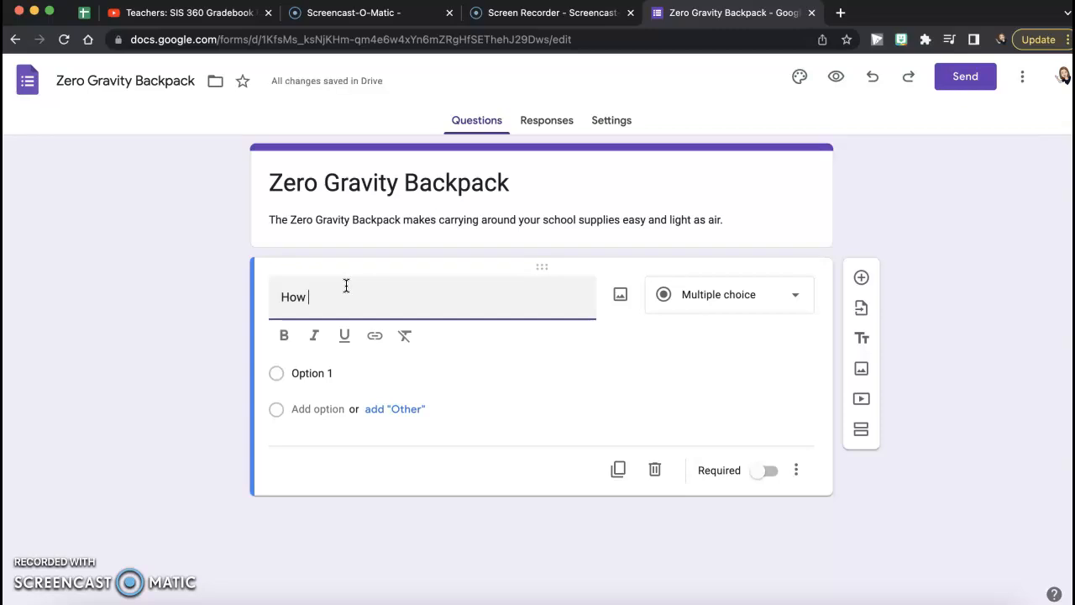
text(should the Zero Gravity Ba)
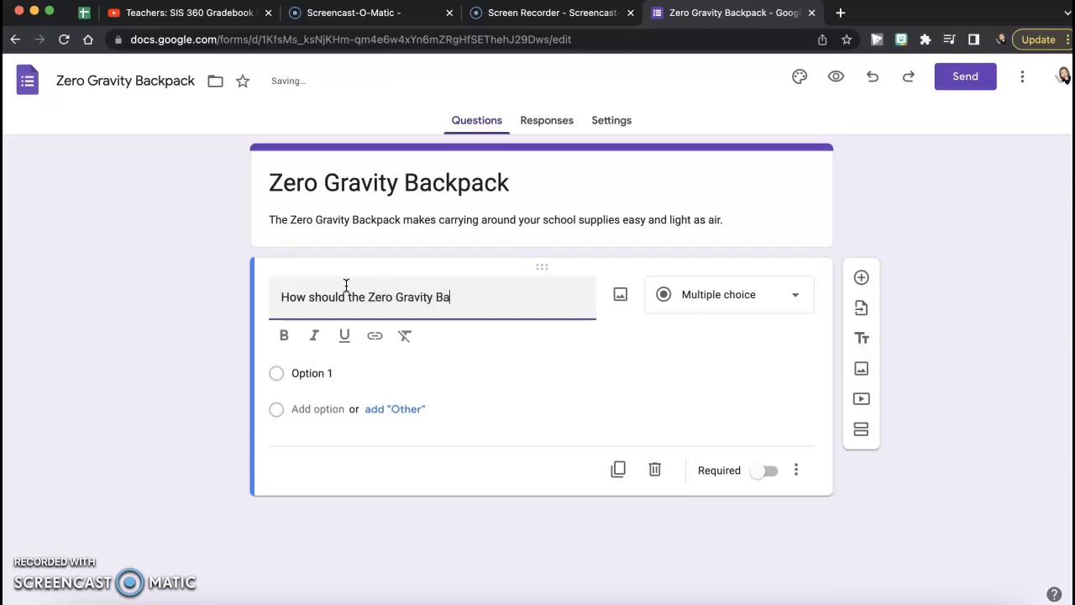
text(ckpack be turned on and off?)
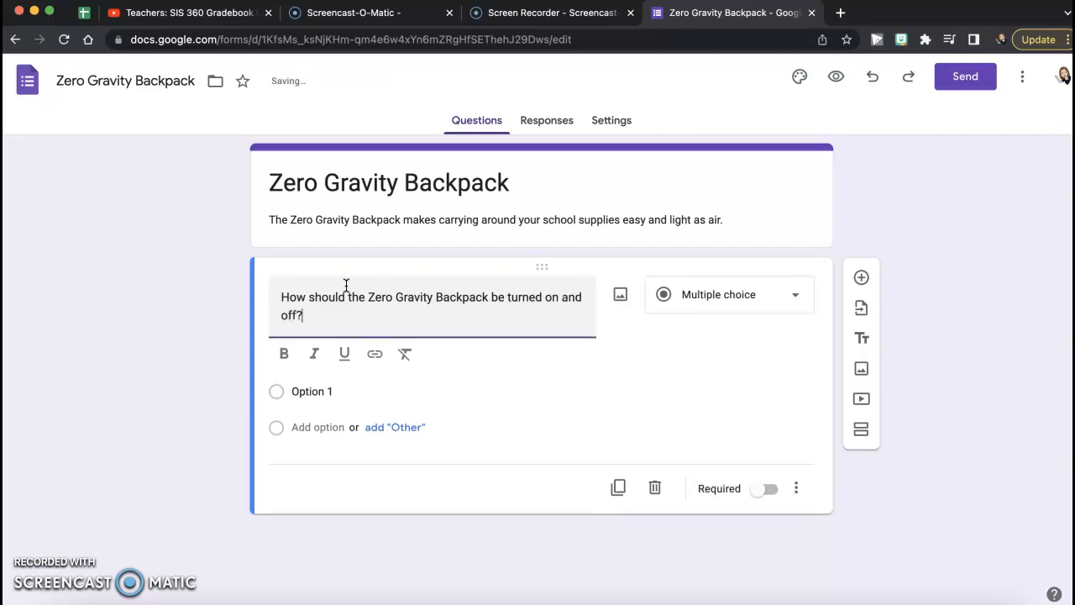
Step: Set the question's first multiple-choice option to "Should Strap Sensors"
click(336, 393)
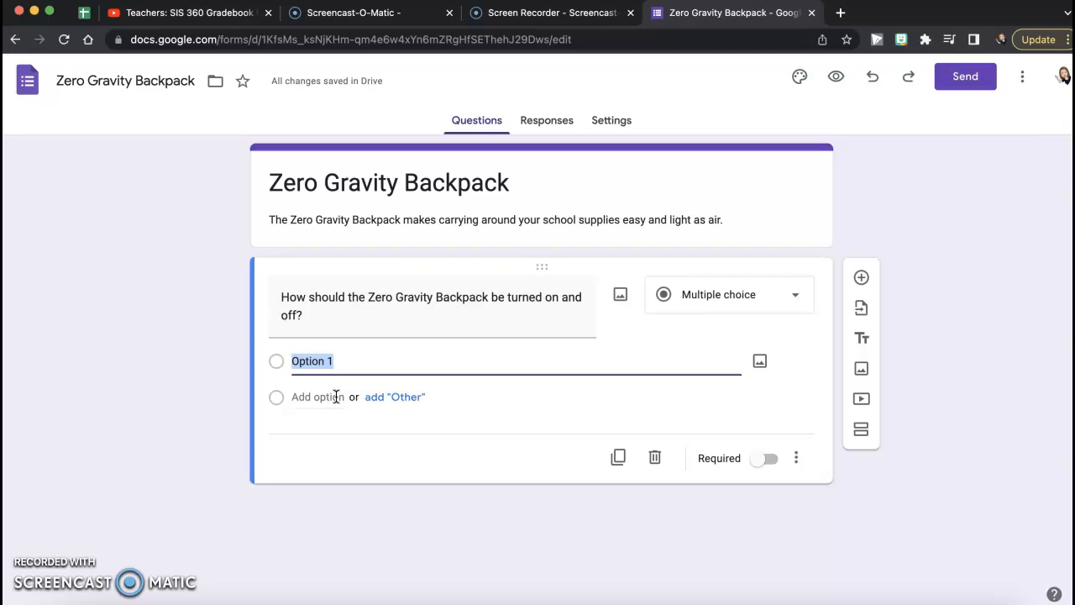
text(A)
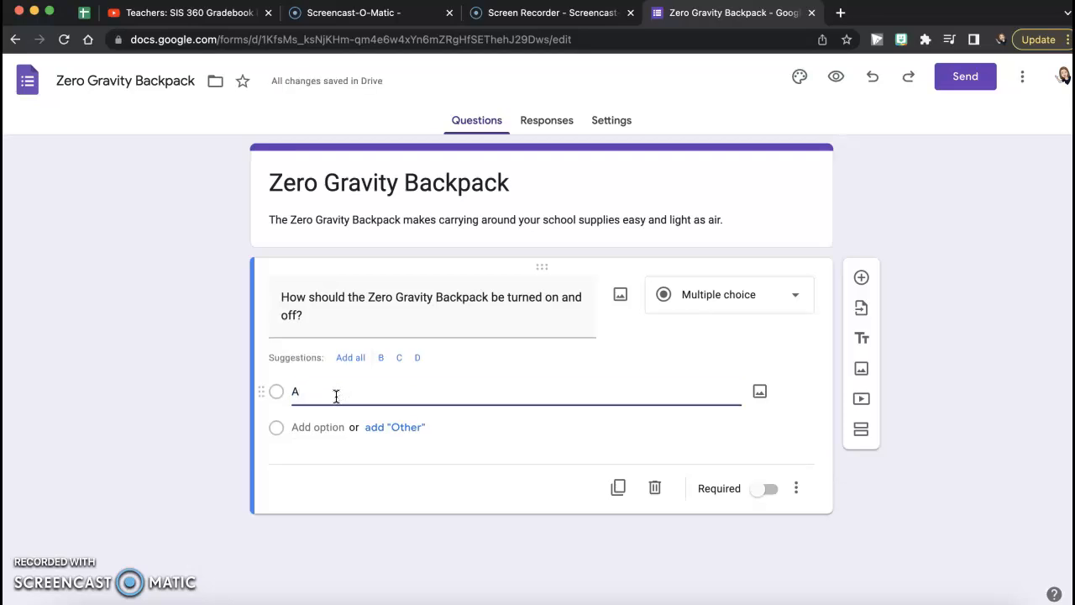
key(BackSpace)
text(Should Swi)
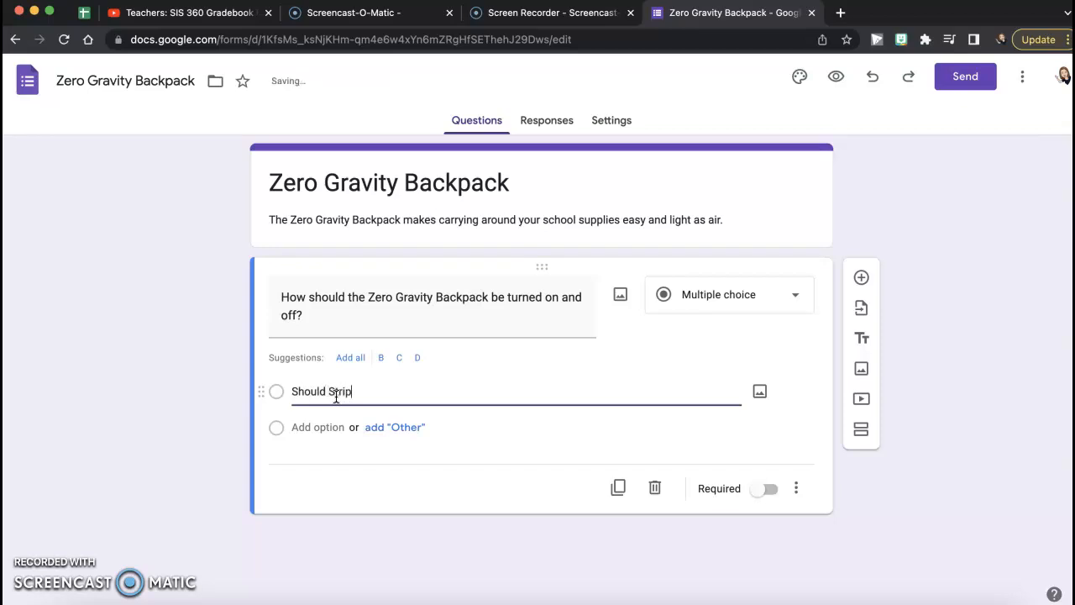
text(p Sensors ()
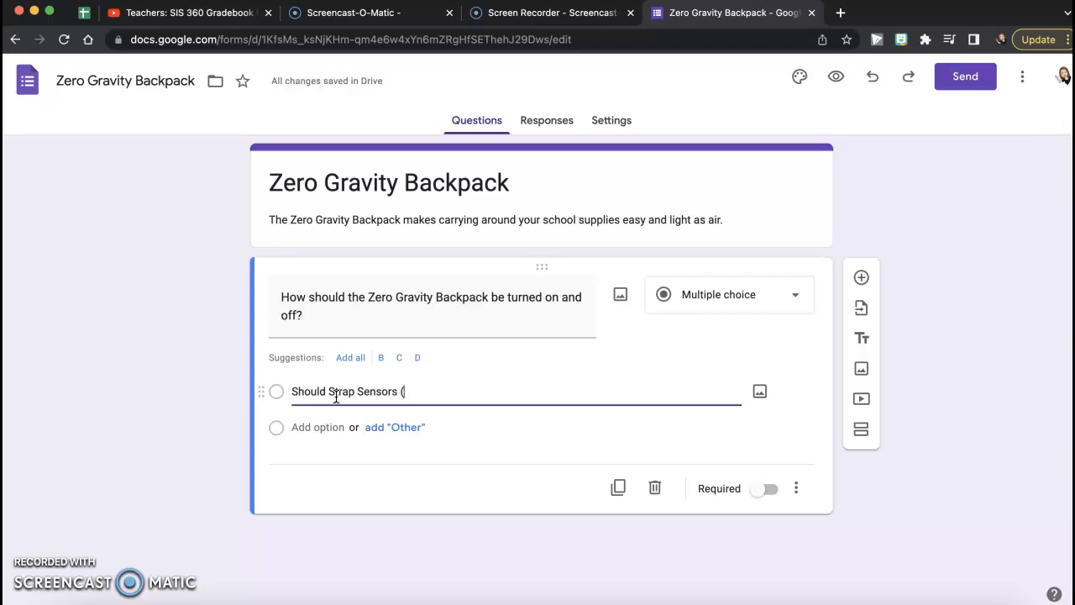
text(c)
key(BackSpace)
key(BackSpace)
Step: Add a second answer option reading "Gloves touching backpack turn it on" to the backpack on/off question
click(289, 428)
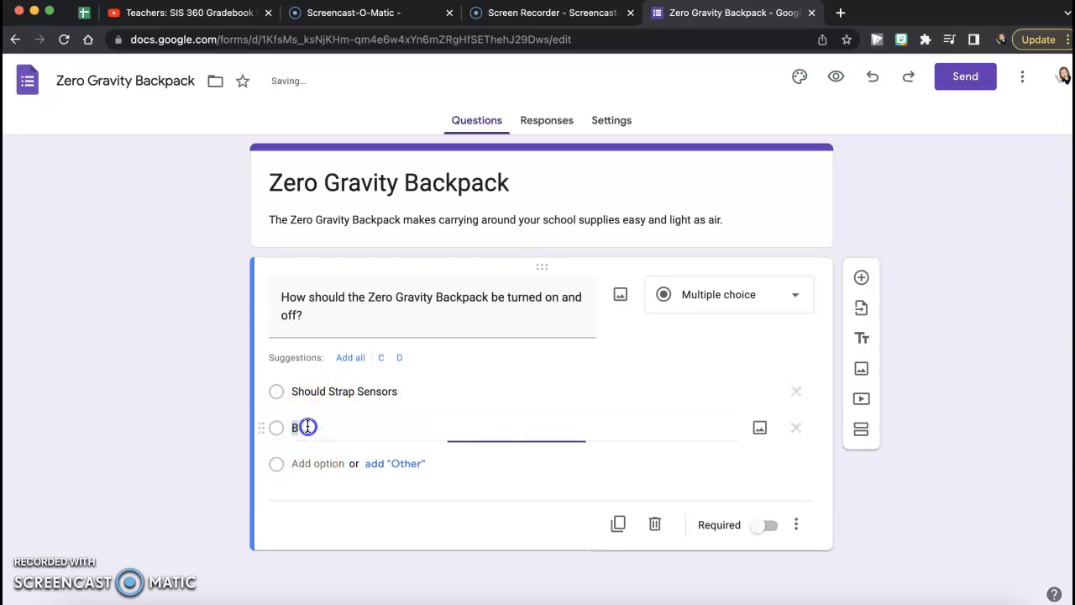
text(Gloves)
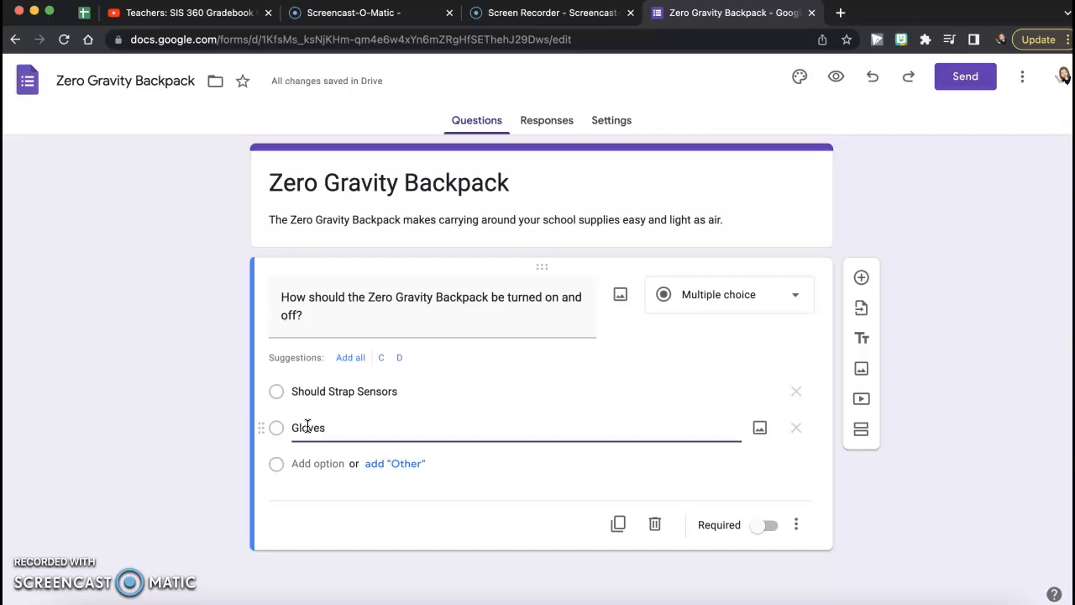
text(ouching backp)
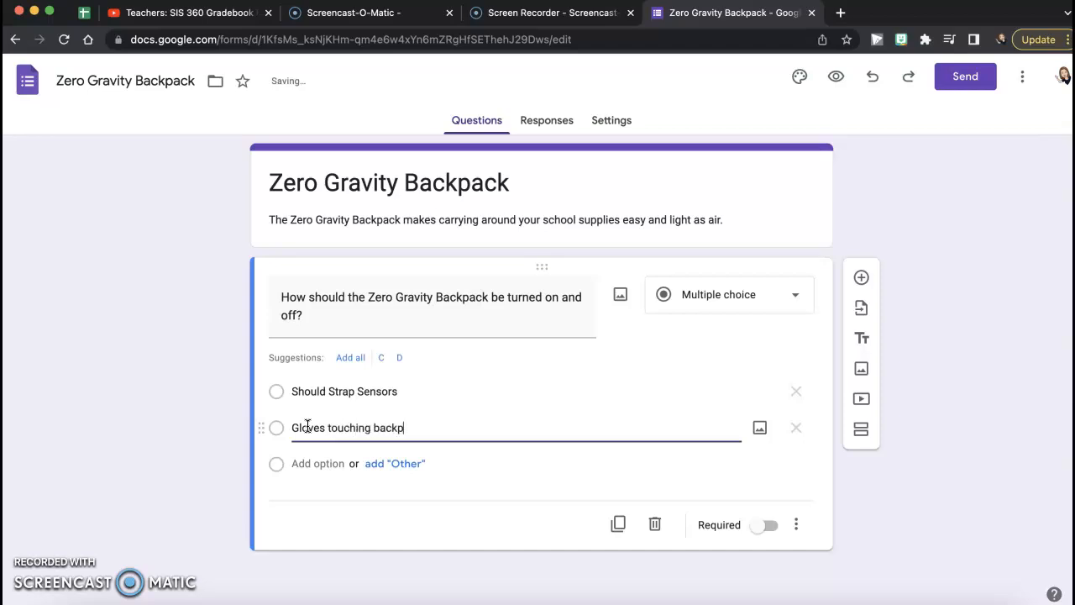
text(ack turn o)
text(n)
key(BackSpace)
text(it on)
click(431, 391)
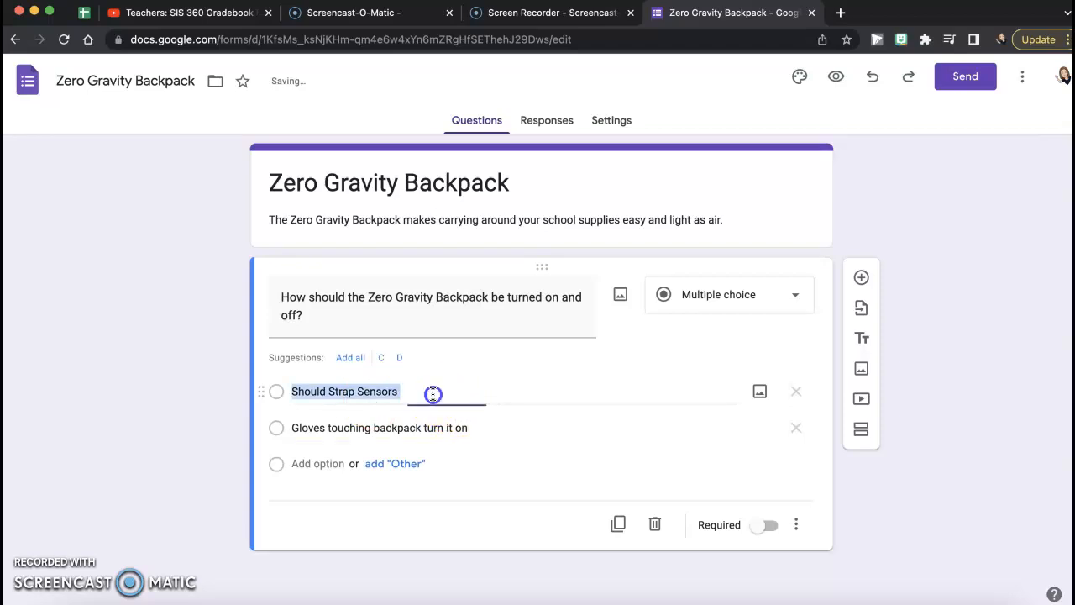
click(431, 391)
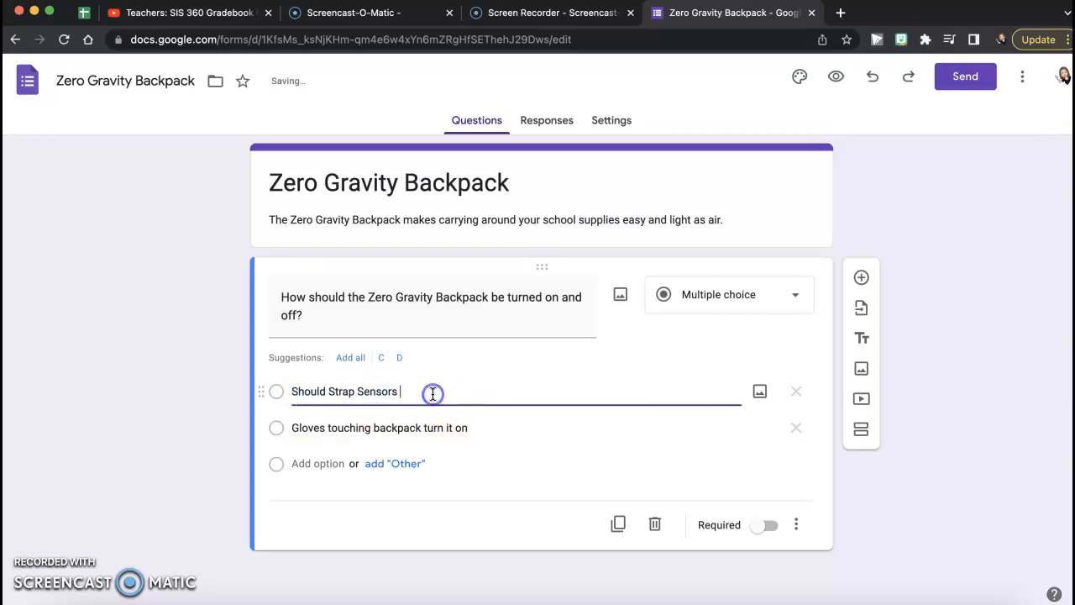
Step: Add three more answer options to the question: "Button", "Voice Activation" and "App on Phone"
click(314, 466)
text(Button)
click(315, 484)
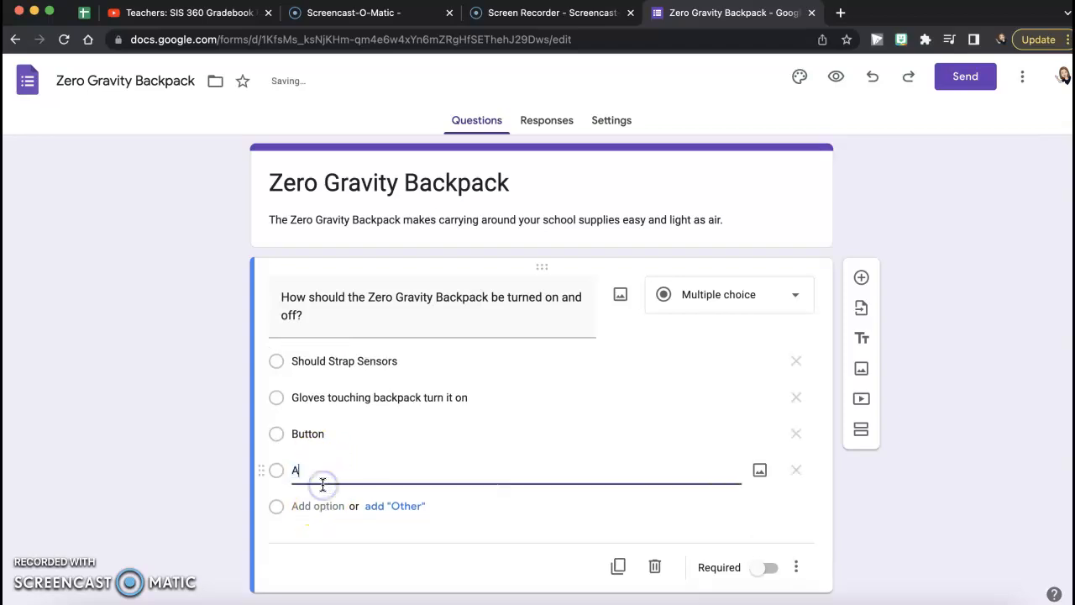
text(Voice Activi)
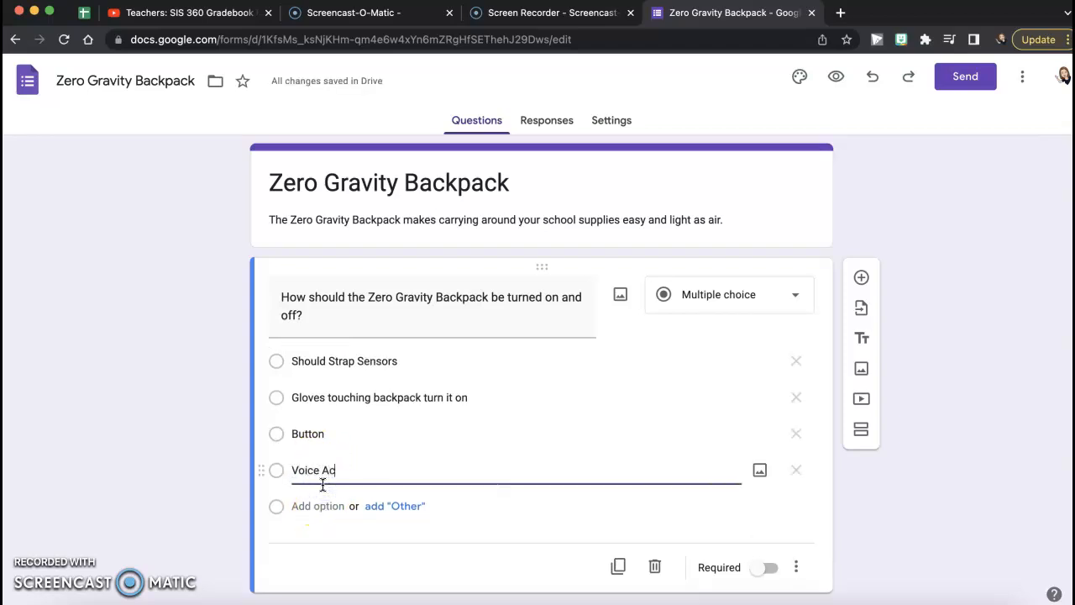
text(tion)
click(315, 506)
text(App on Phone)
Step: Make the question about turning the backpack on and off required
scroll(459, 481, down, 1)
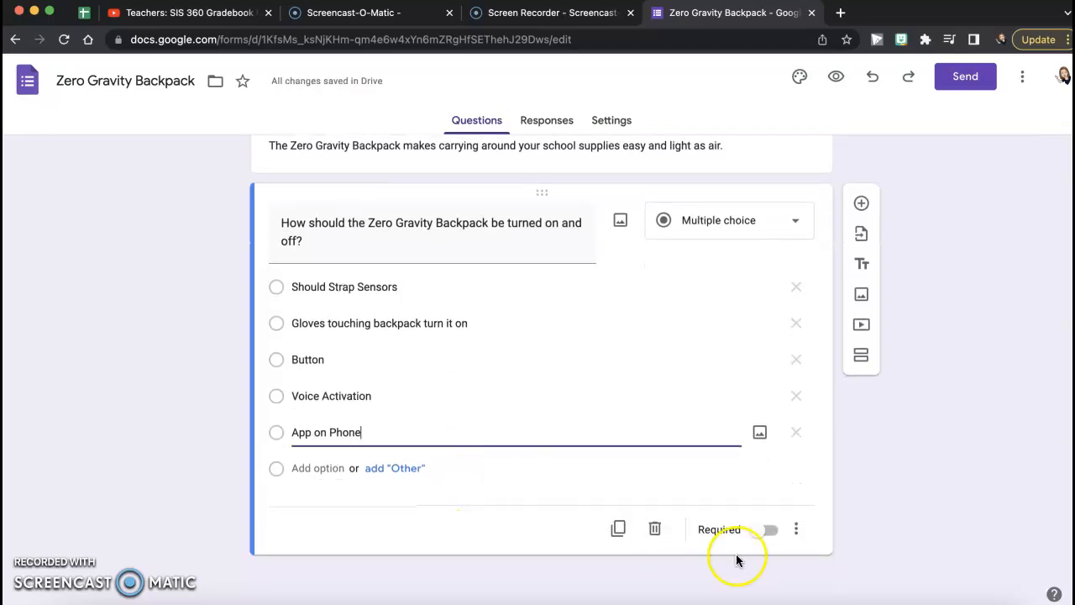
click(757, 531)
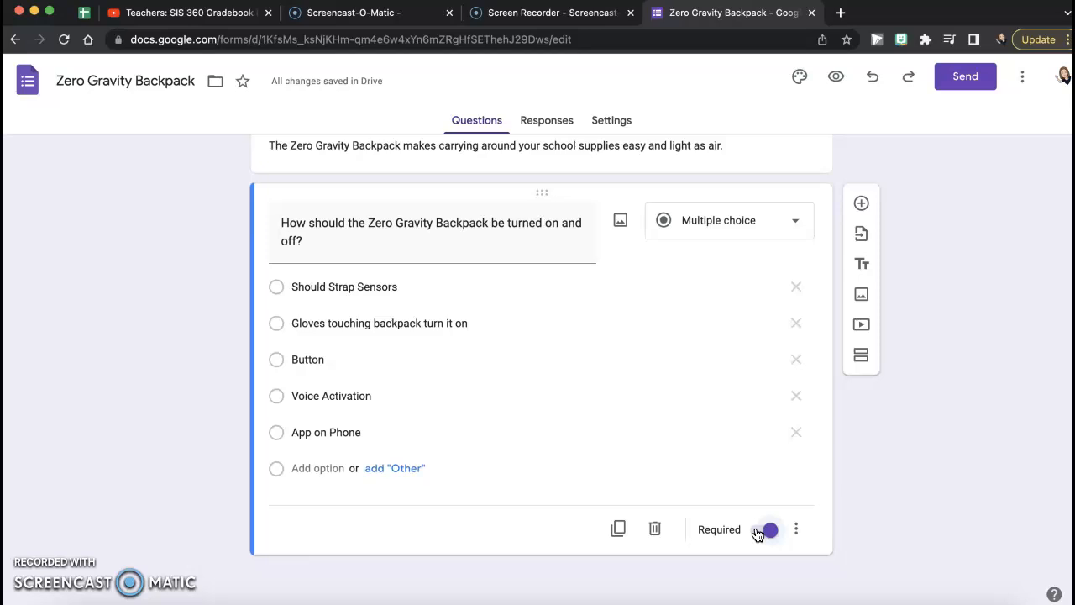
click(407, 468)
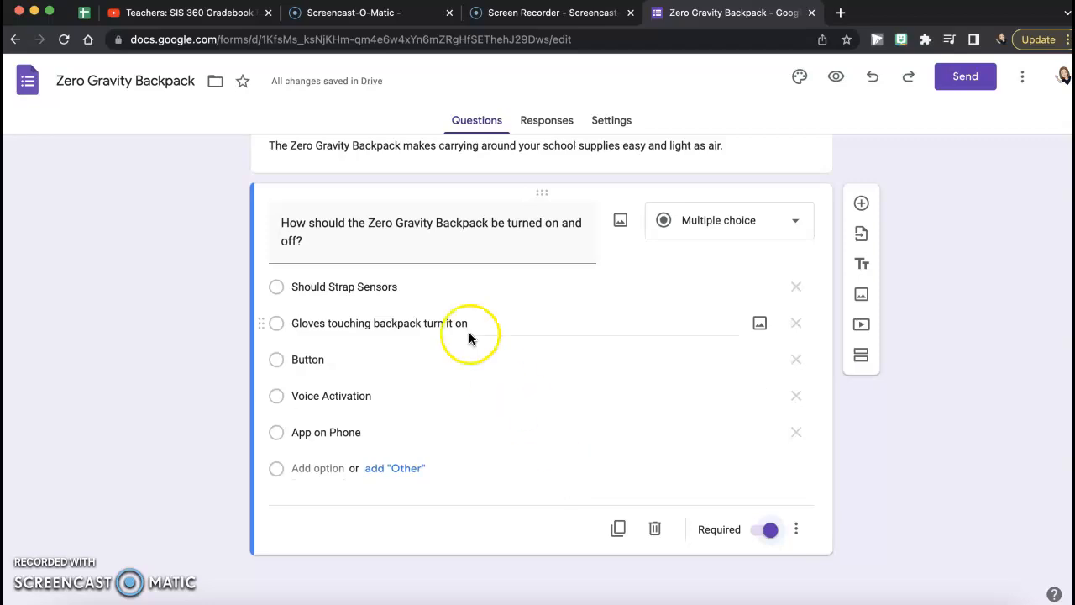
Step: Add a blank multiple-choice question below the first one and make it required
click(861, 205)
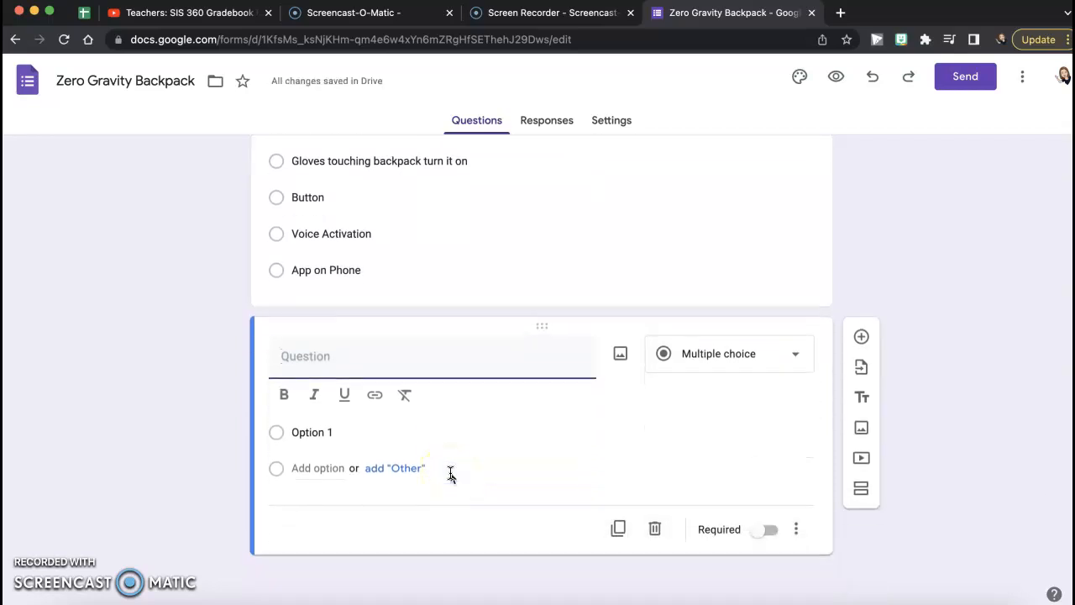
click(768, 532)
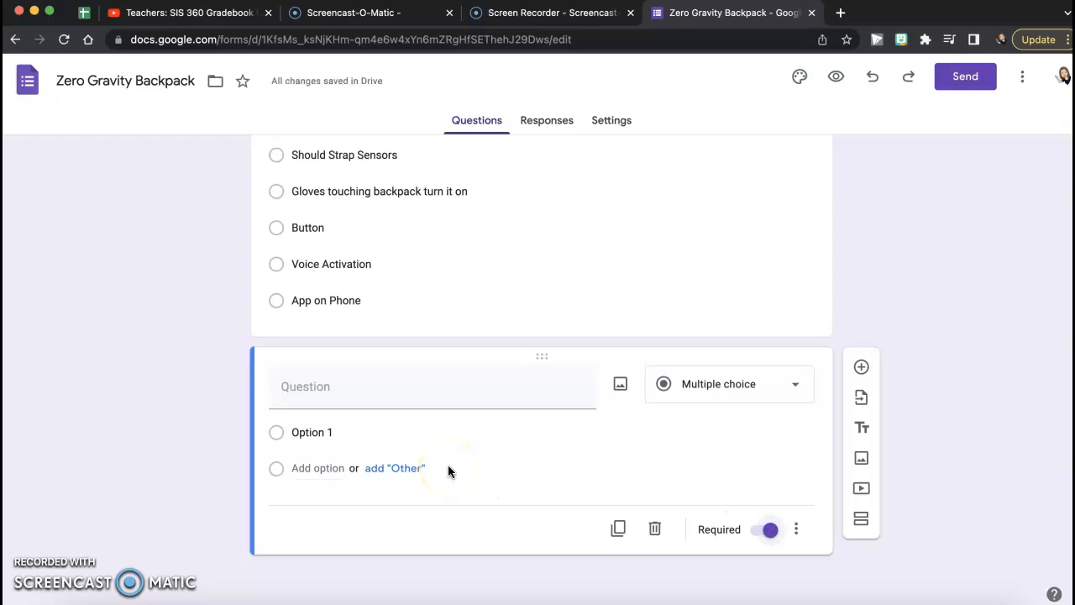
Step: Open the form's sharing options, choose to send it by link, shorten the URL and copy it
scroll(447, 467, up, 4)
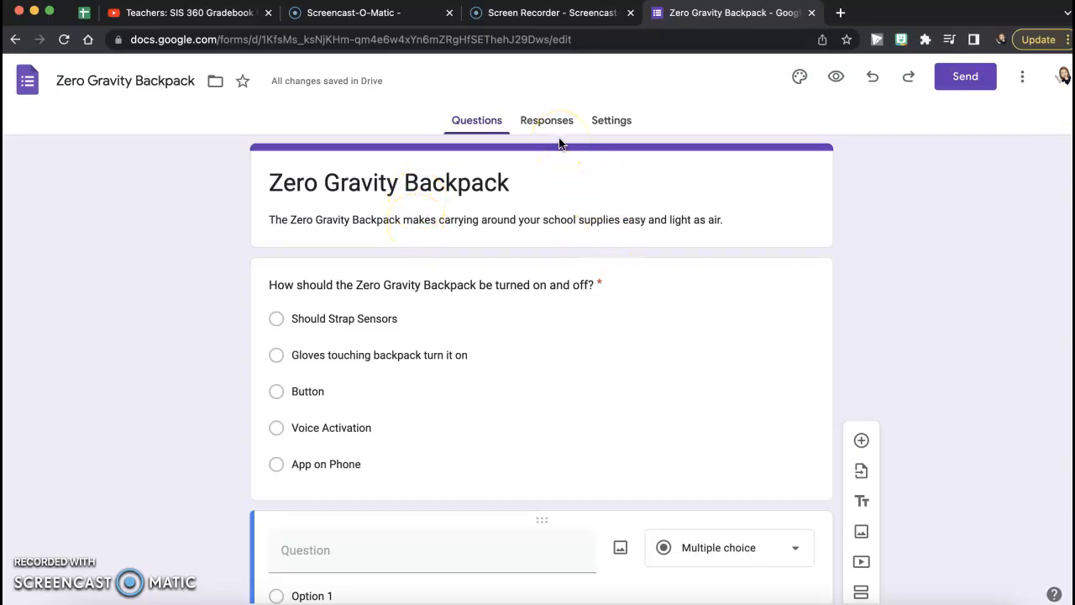
click(963, 80)
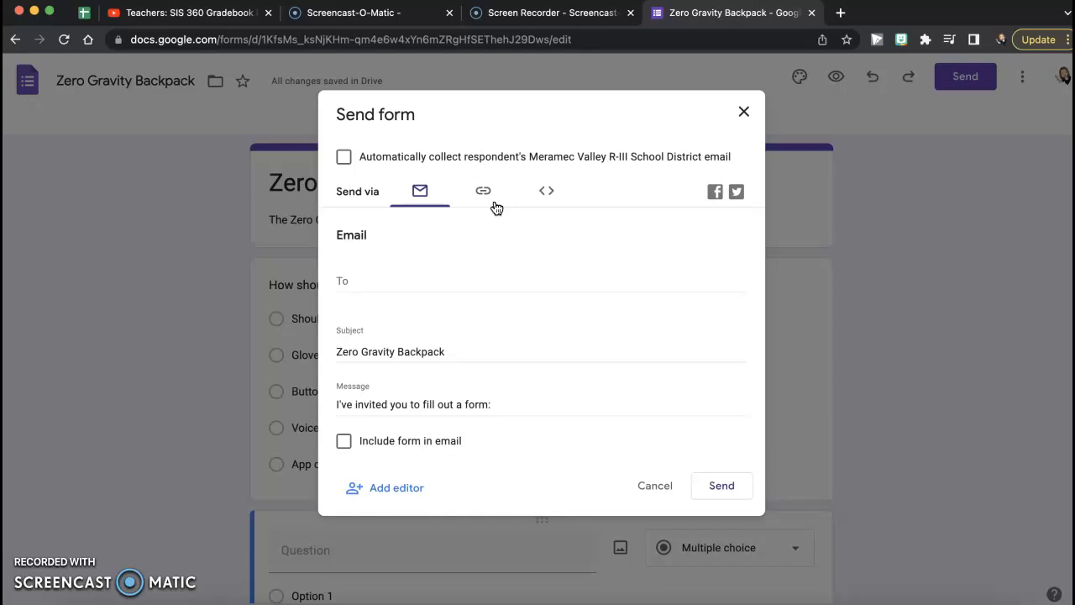
click(487, 198)
click(482, 197)
click(484, 195)
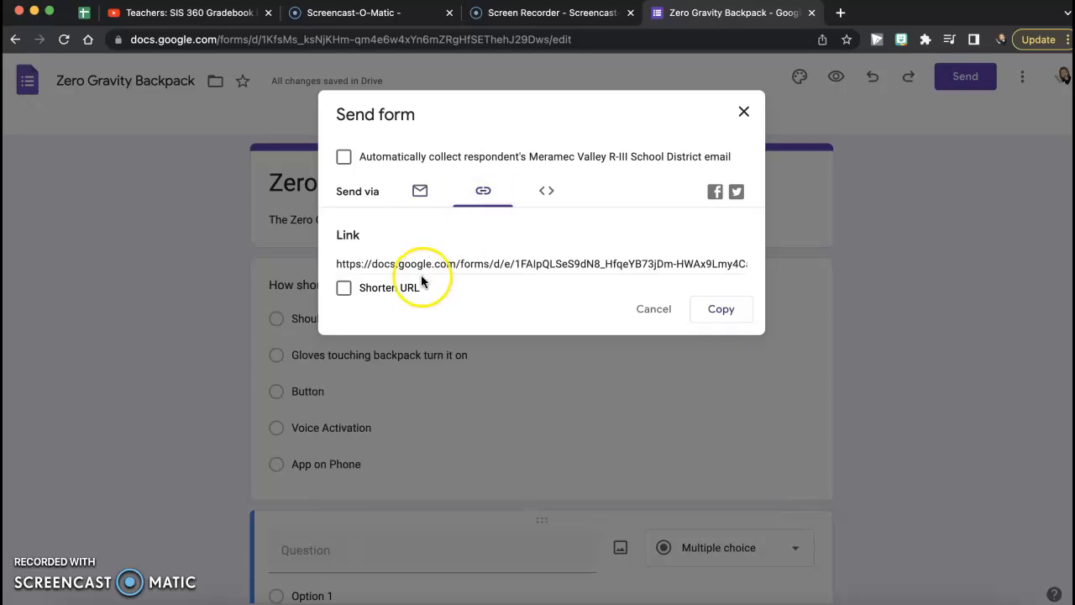
click(343, 289)
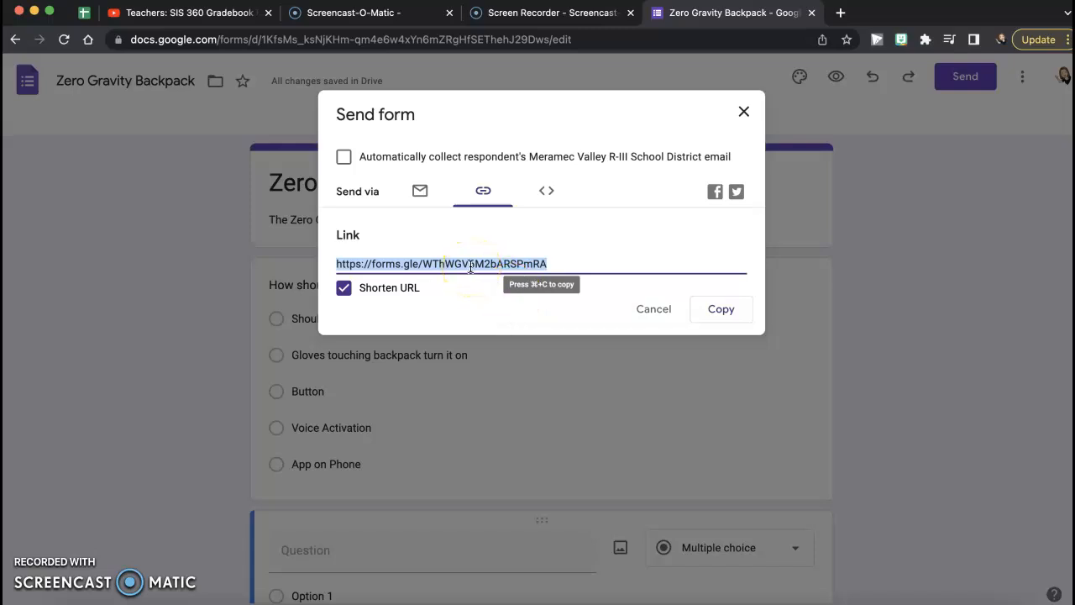
click(727, 313)
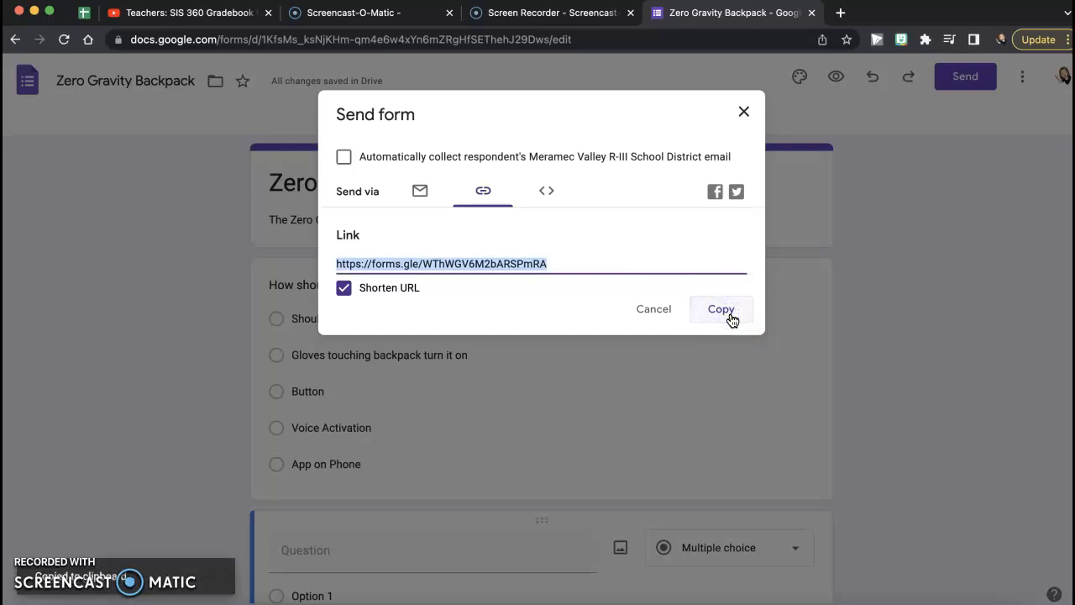